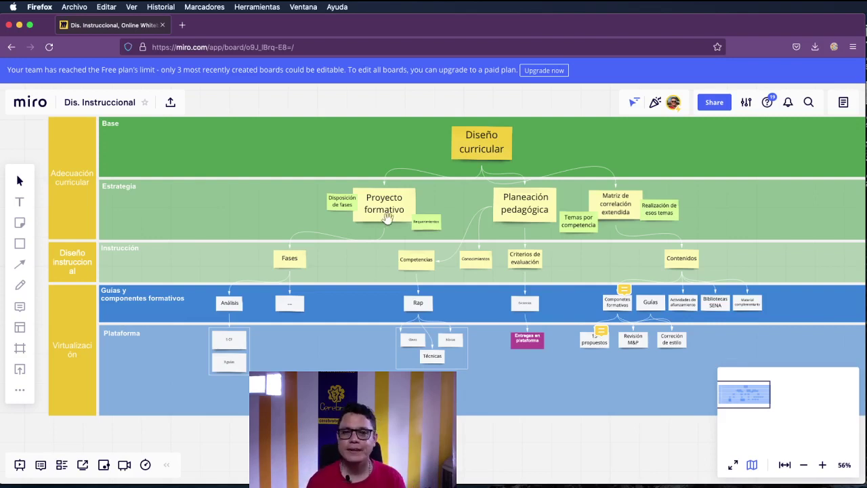
pyautogui.moveTo(334, 228); pyautogui.dragTo(261, 226)
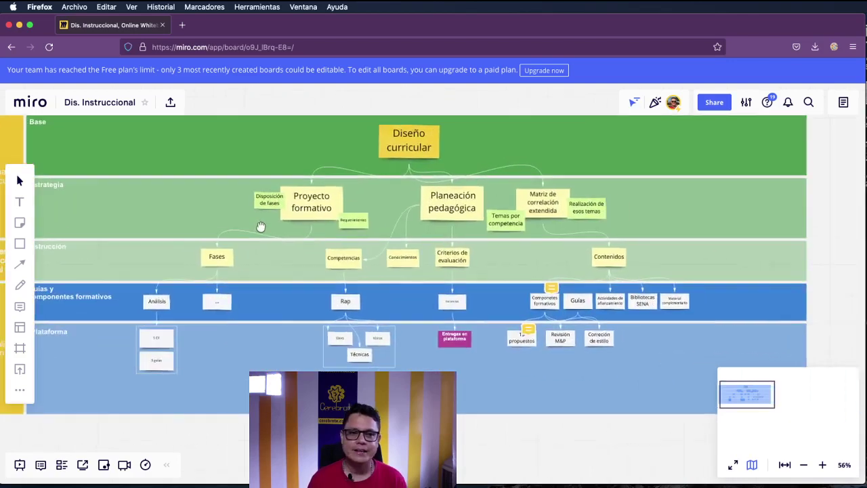
pyautogui.moveTo(314, 235); pyautogui.dragTo(386, 242)
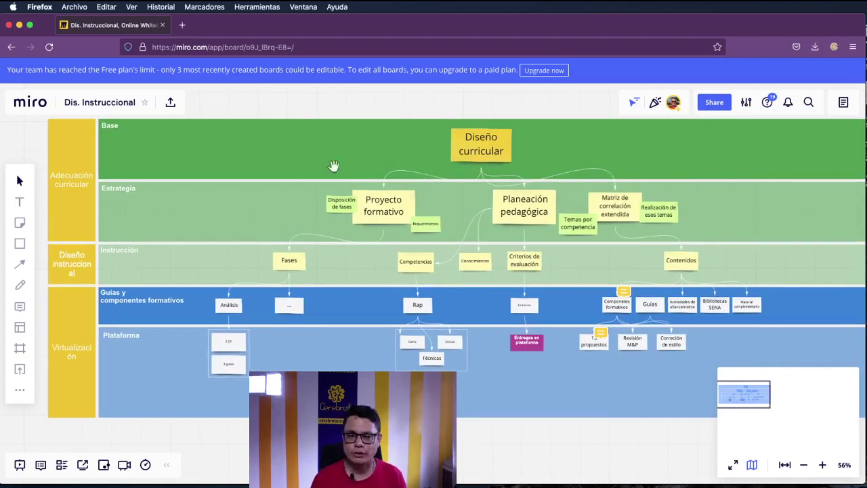
# Search Google for "miro" in a new browser tab
pyautogui.click(183, 25)
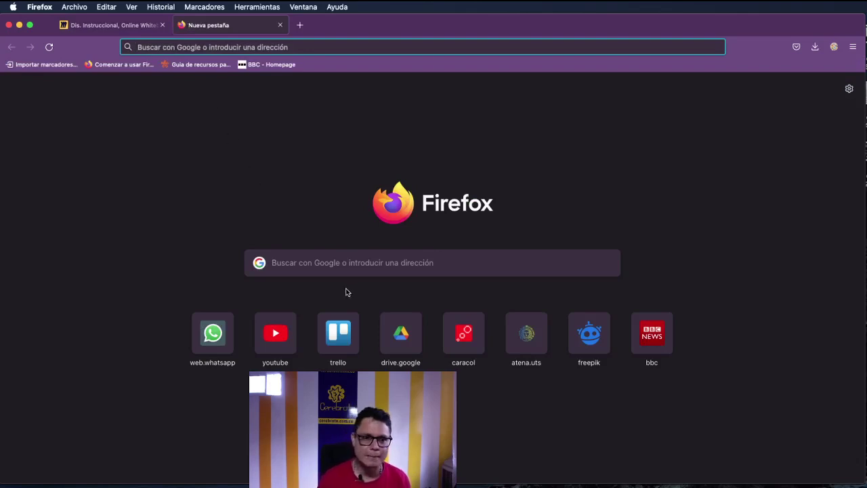
pyautogui.click(369, 262)
pyautogui.press('super+plus')
pyautogui.press('super+plus')
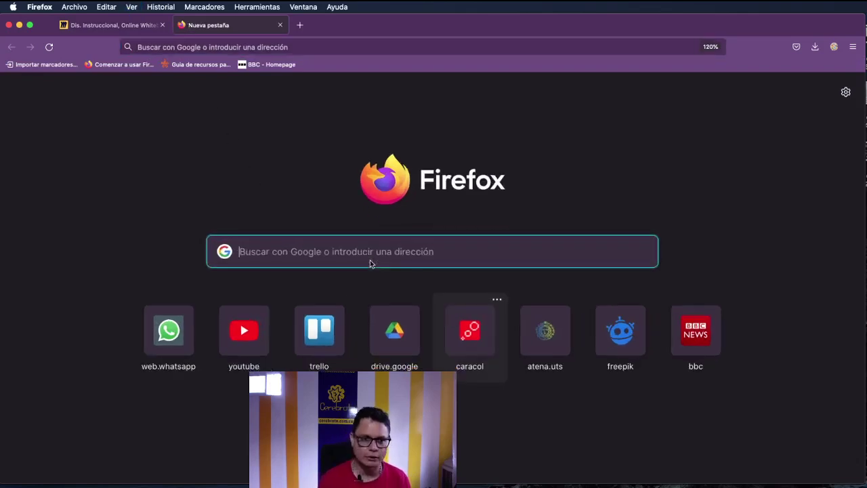
pyautogui.write('miro')
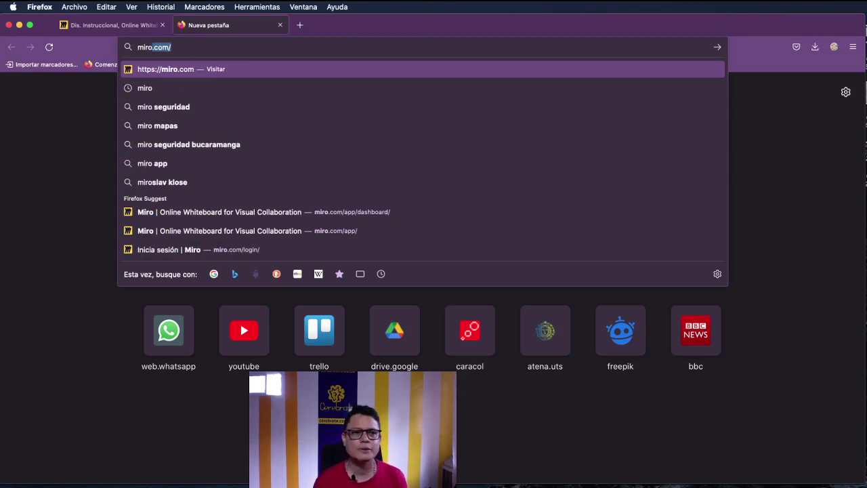
pyautogui.press('BackSpace')
pyautogui.press('Return')
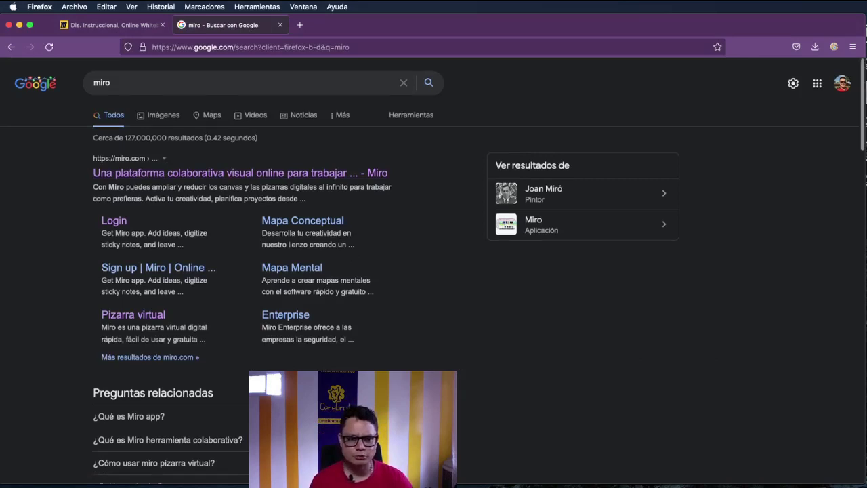
# Open the main Miro website from the search results
pyautogui.scroll(-5, 203, 275)
pyautogui.scroll(4, 203, 275)
pyautogui.scroll(1, 139, 161)
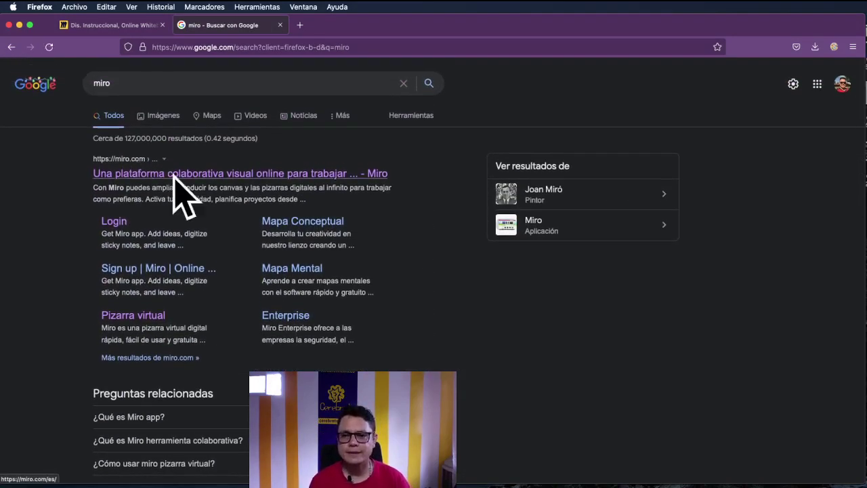
pyautogui.click(129, 179)
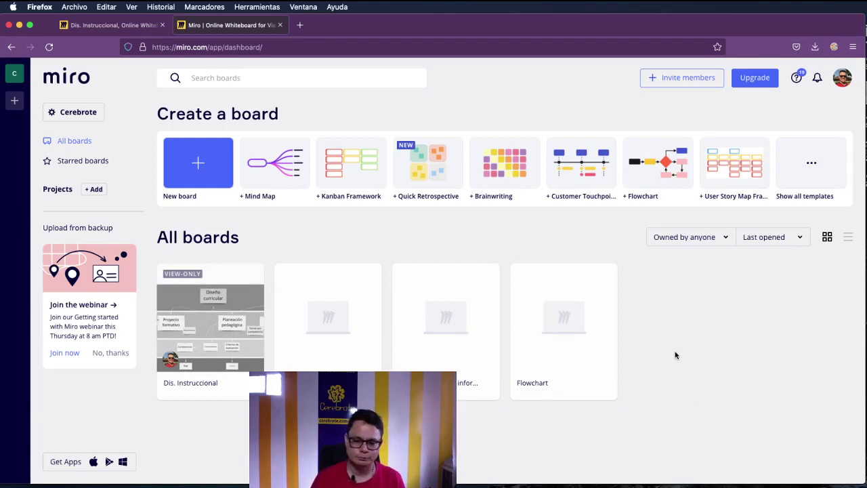
pyautogui.press('super+Tab')
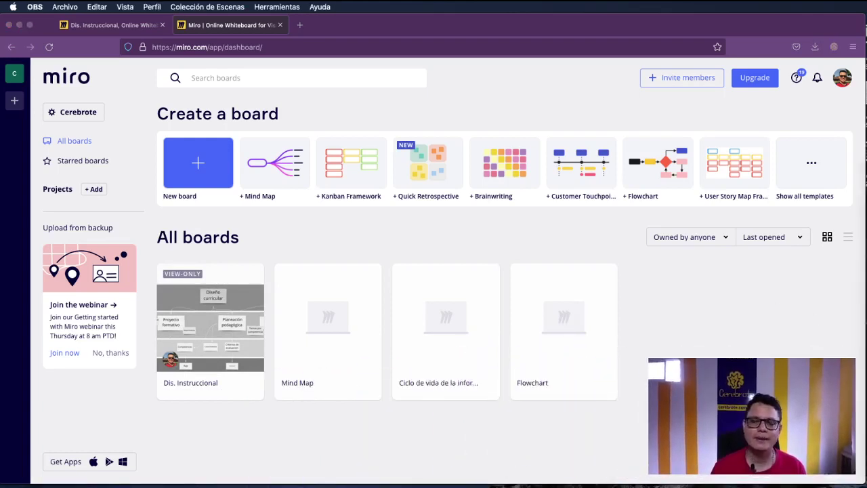
pyautogui.press('super+Tab')
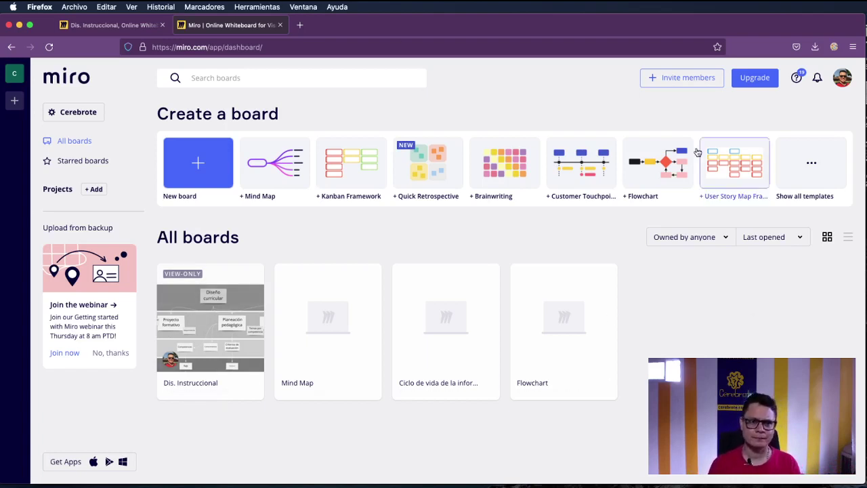
# Outline the dashboard sidebar and the Create a board section with magenta annotation rectangles, and add a short line beside the Mind Map template
pyautogui.click(834, 47)
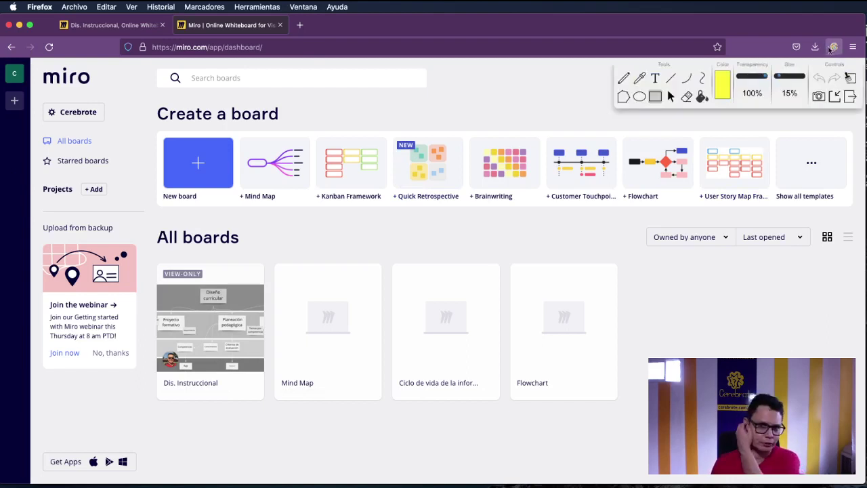
pyautogui.click(722, 87)
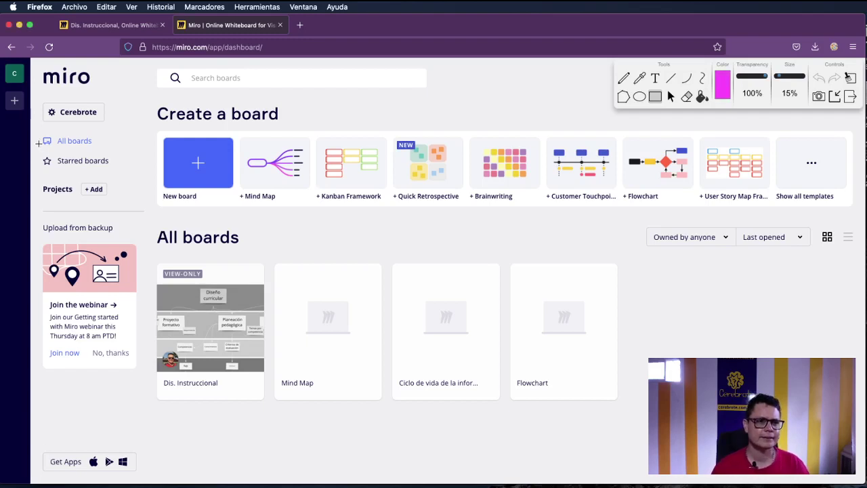
pyautogui.moveTo(32, 60)
pyautogui.mouseDown()
pyautogui.moveTo(104, 230)
pyautogui.moveTo(148, 420)
pyautogui.mouseUp()
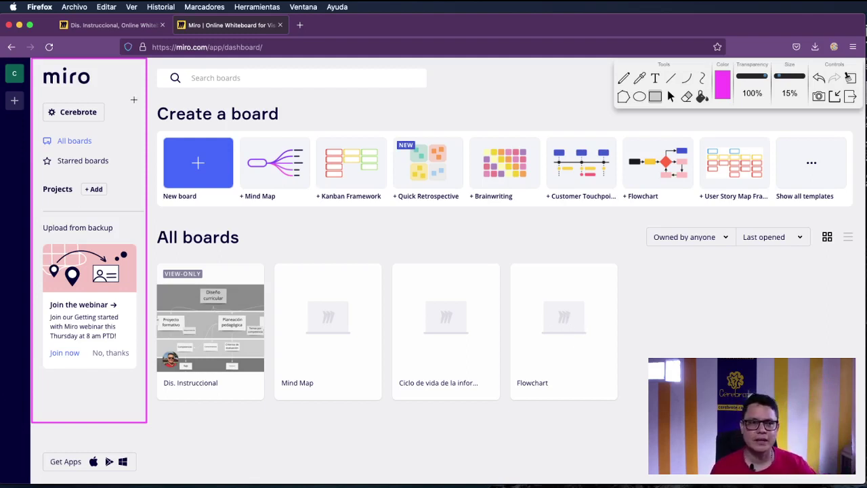
pyautogui.moveTo(150, 60)
pyautogui.mouseDown()
pyautogui.moveTo(562, 211)
pyautogui.moveTo(860, 214)
pyautogui.mouseUp()
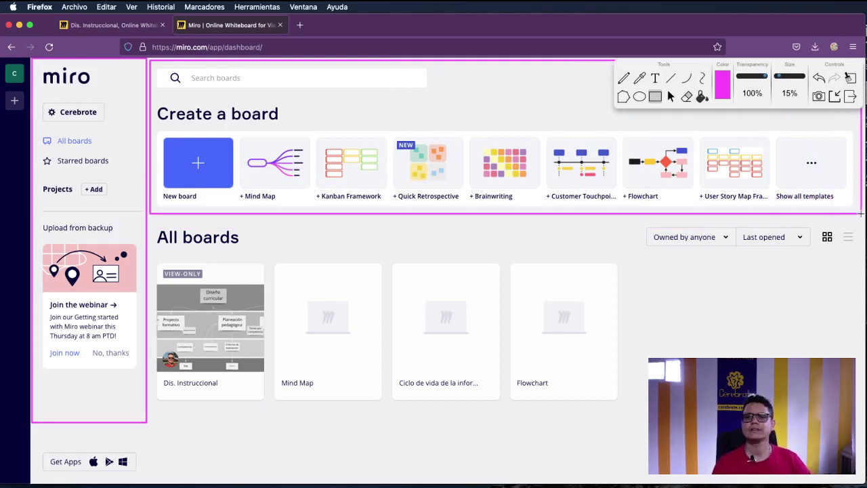
pyautogui.click(671, 78)
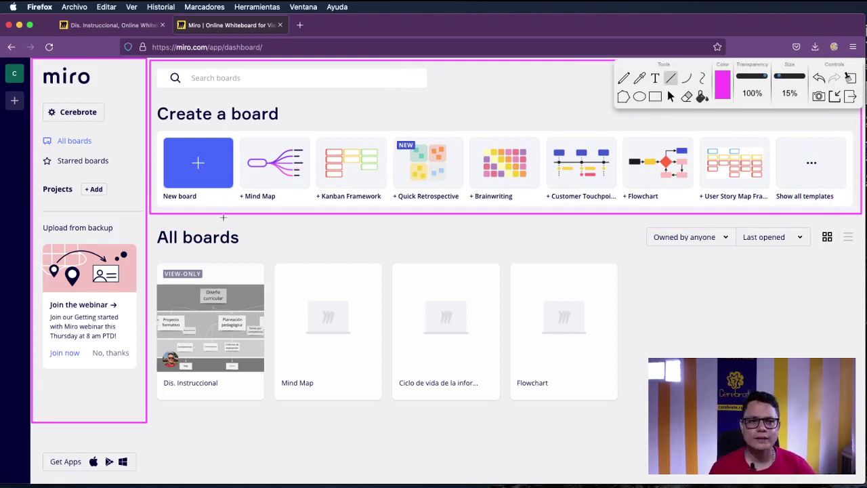
pyautogui.moveTo(267, 218); pyautogui.dragTo(310, 179)
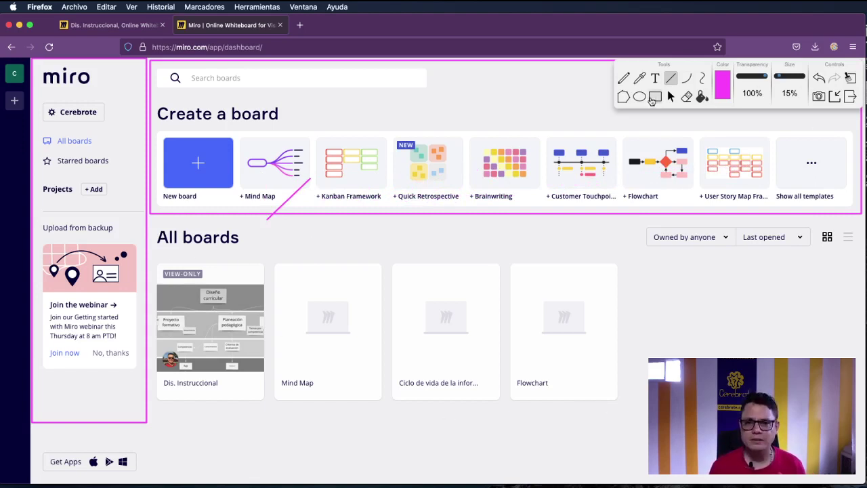
# Outline the All boards section with a magenta rectangle, mark the Flowchart board with a short line, and exit the annotation overlay
pyautogui.click(655, 97)
pyautogui.moveTo(153, 222); pyautogui.dragTo(684, 412)
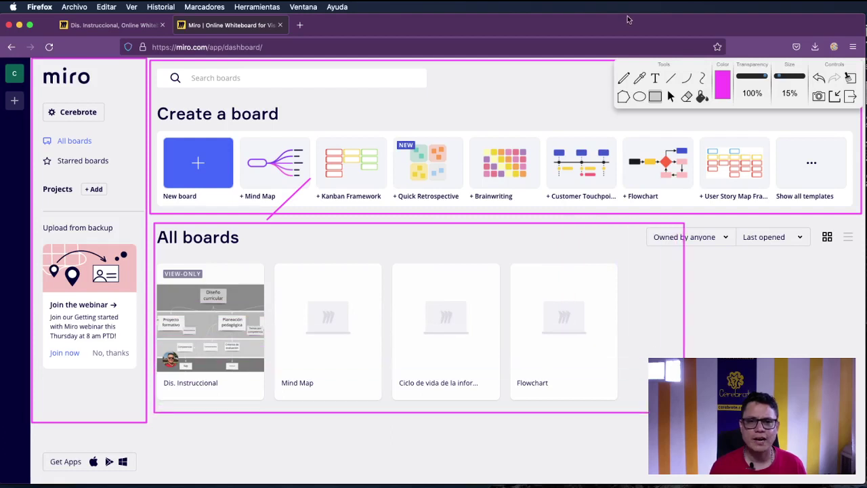
pyautogui.click(670, 78)
pyautogui.moveTo(569, 421); pyautogui.dragTo(610, 395)
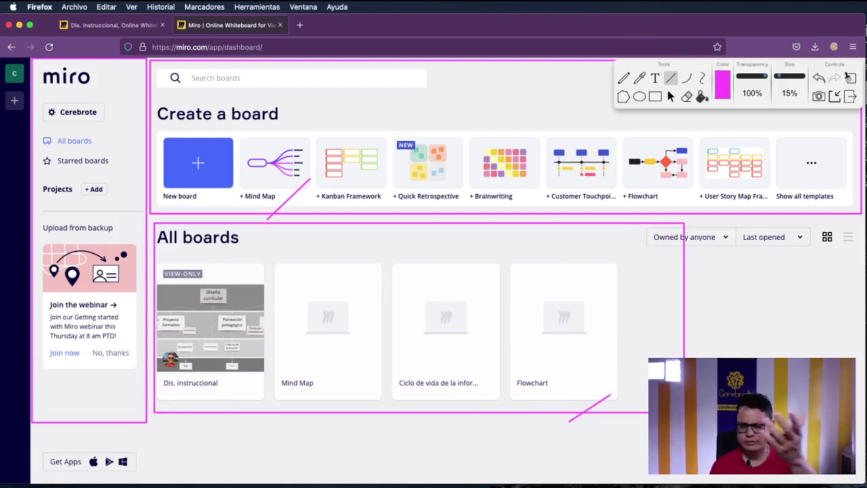
pyautogui.click(852, 98)
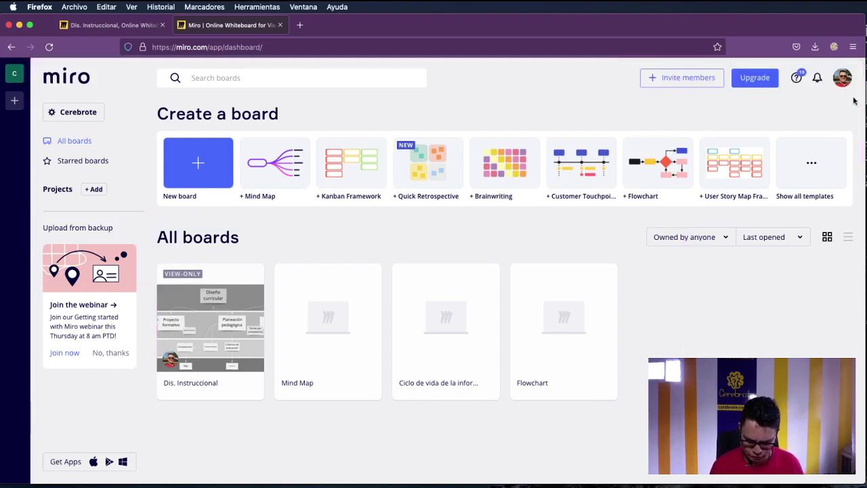
# Enlarge the dashboard page to 120% and show all board templates
pyautogui.press('super+plus')
pyautogui.press('super+plus')
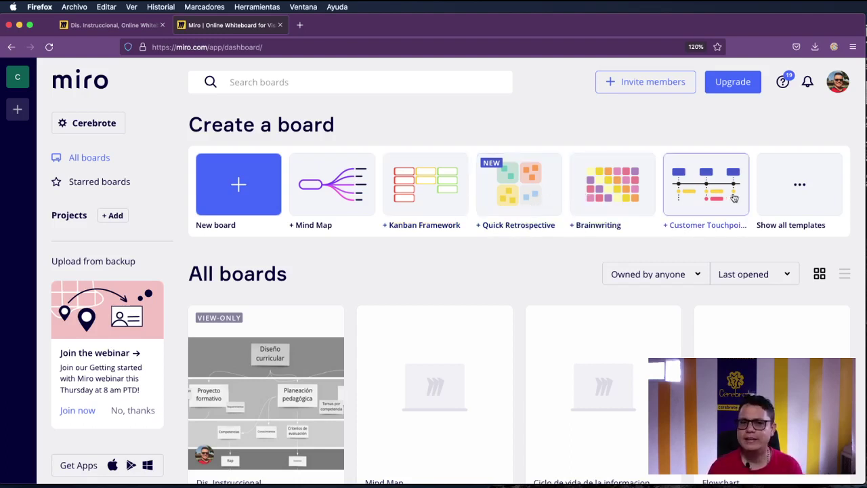
pyautogui.click(800, 195)
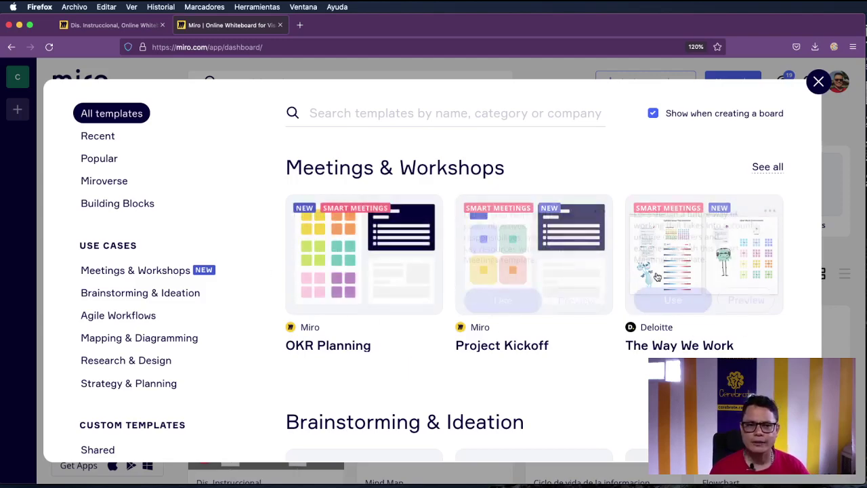
# Look through the template gallery's categories, from Meetings & Workshops to Strategy & Planning, and check the S.C.A.M.P.E.R. template's description
pyautogui.moveTo(759, 273)
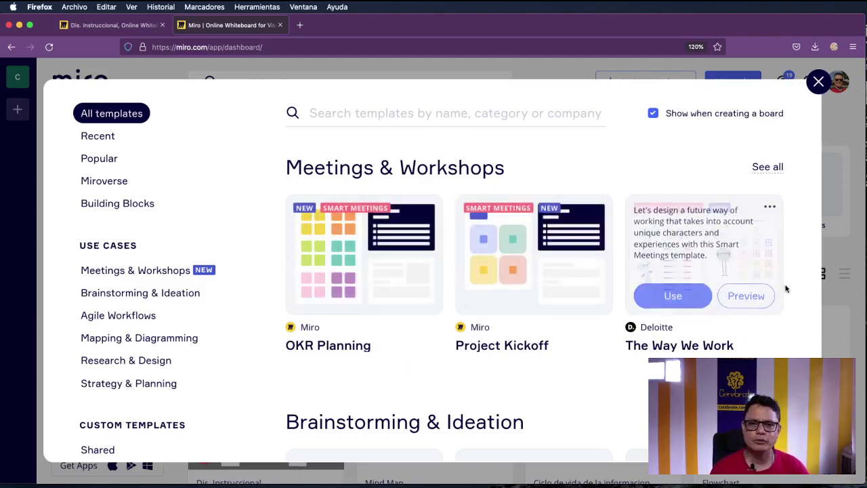
pyautogui.scroll(-4, 783, 288)
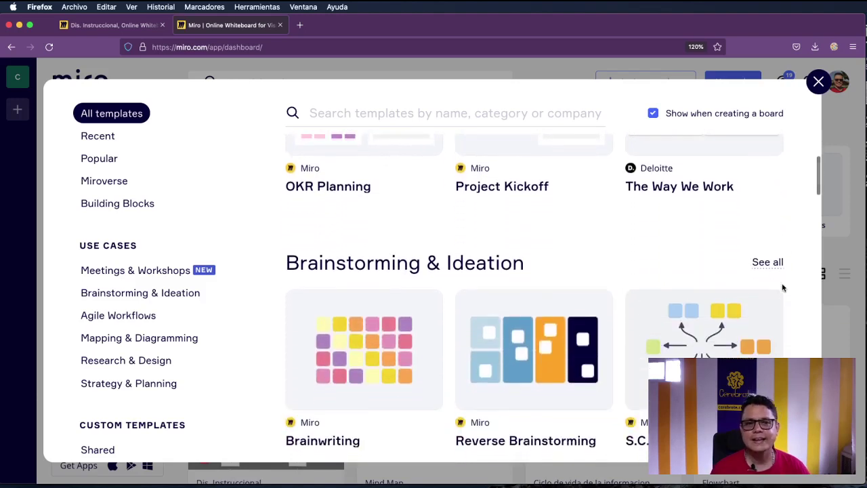
pyautogui.scroll(-2, 782, 288)
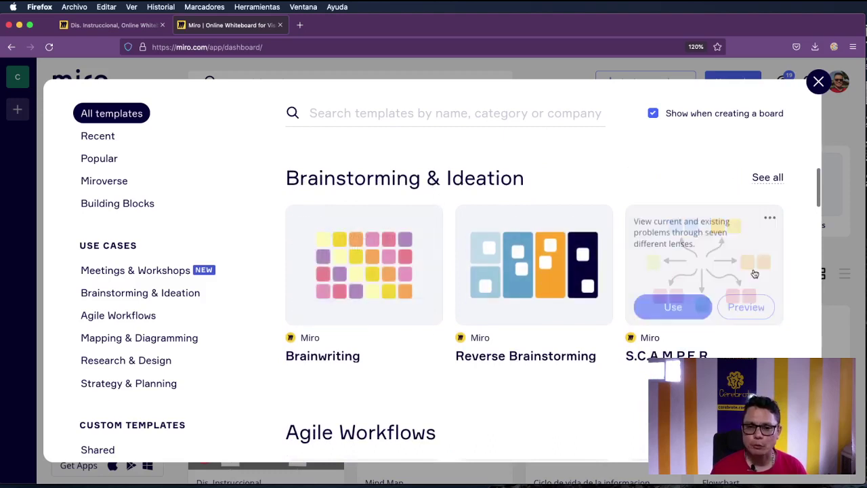
pyautogui.scroll(-5, 791, 274)
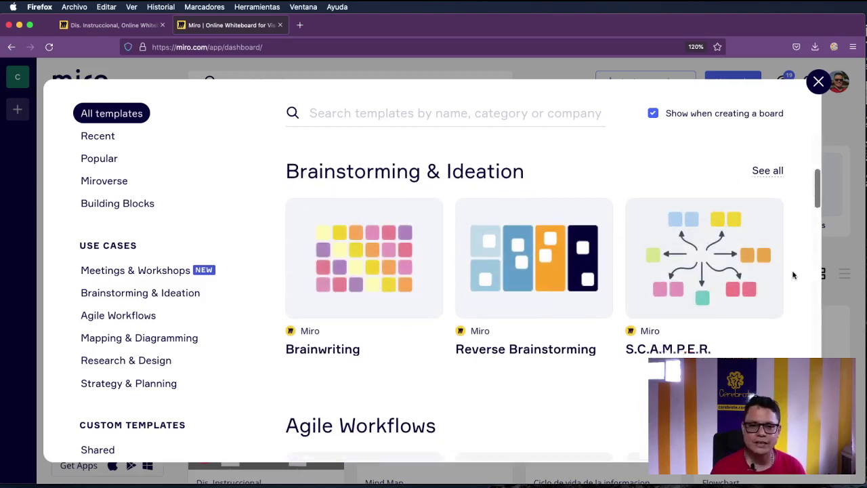
pyautogui.scroll(-6, 793, 274)
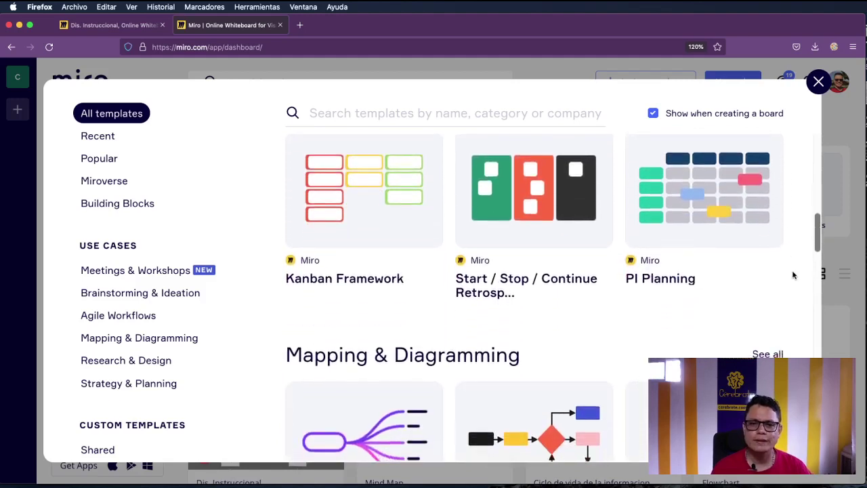
pyautogui.scroll(1, 777, 216)
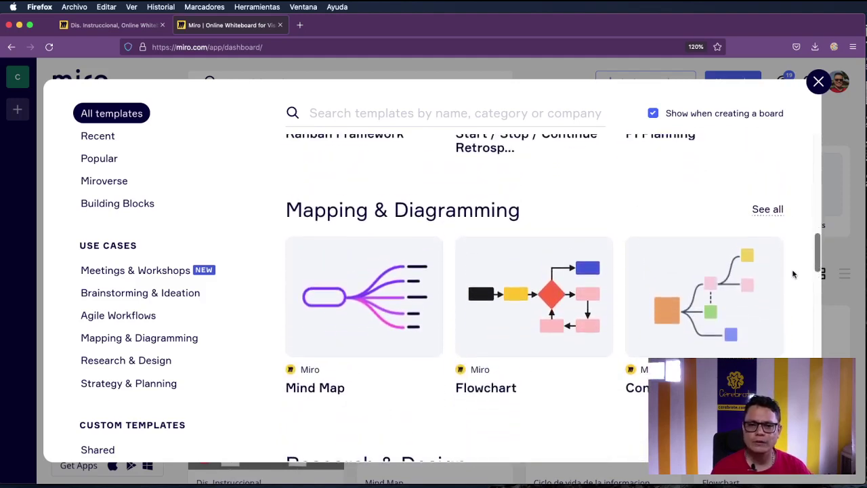
pyautogui.scroll(-6, 793, 274)
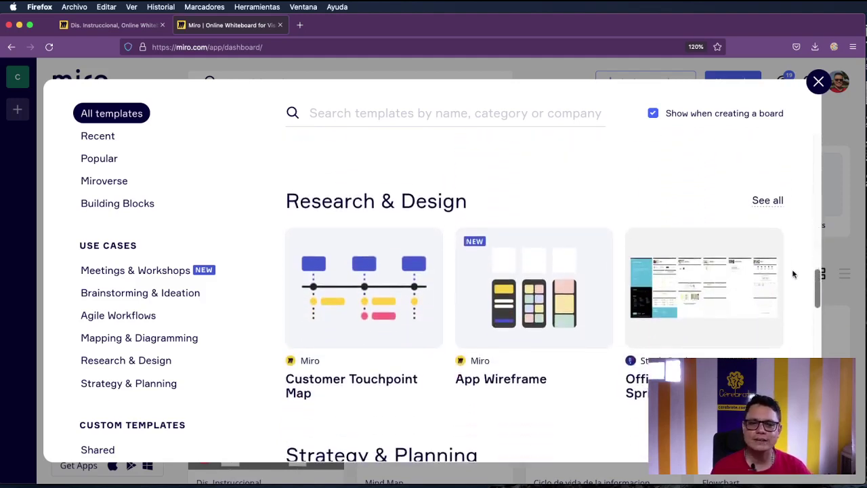
pyautogui.scroll(-4, 793, 274)
pyautogui.scroll(2, 793, 274)
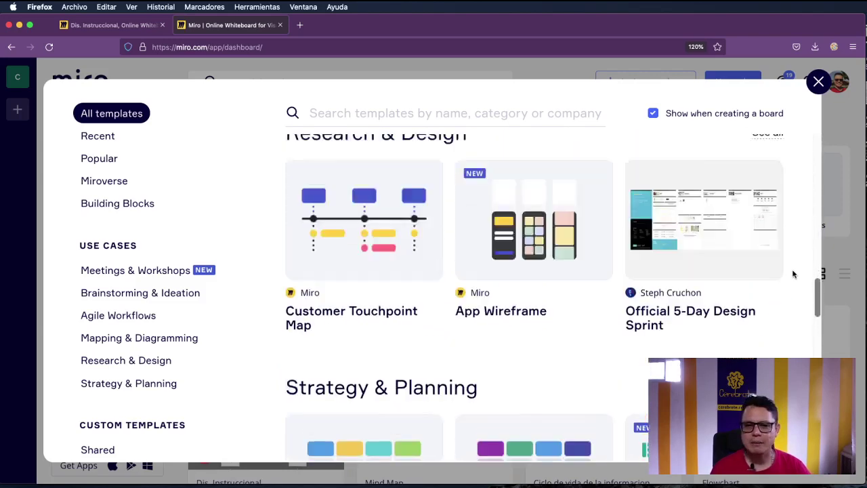
pyautogui.scroll(20, 793, 274)
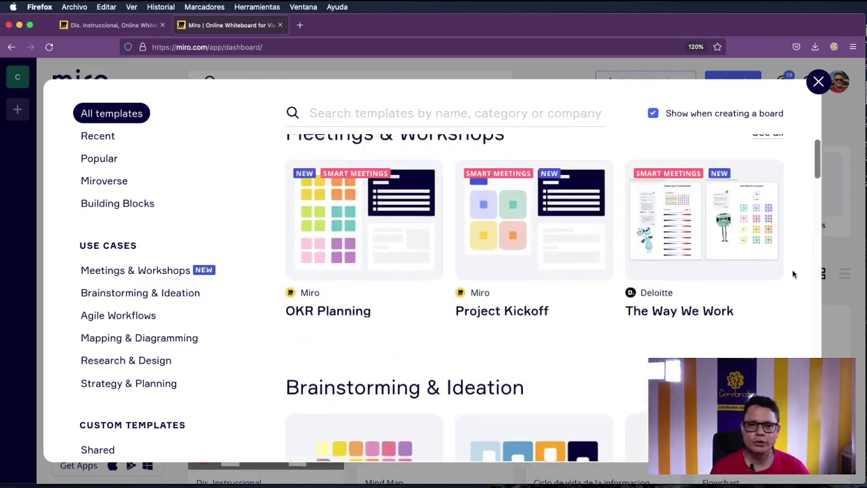
pyautogui.scroll(-5, 793, 274)
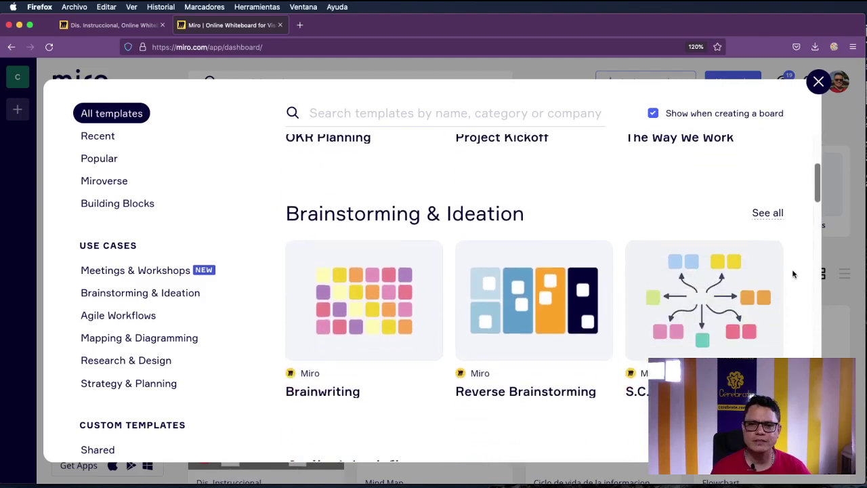
pyautogui.moveTo(702, 260)
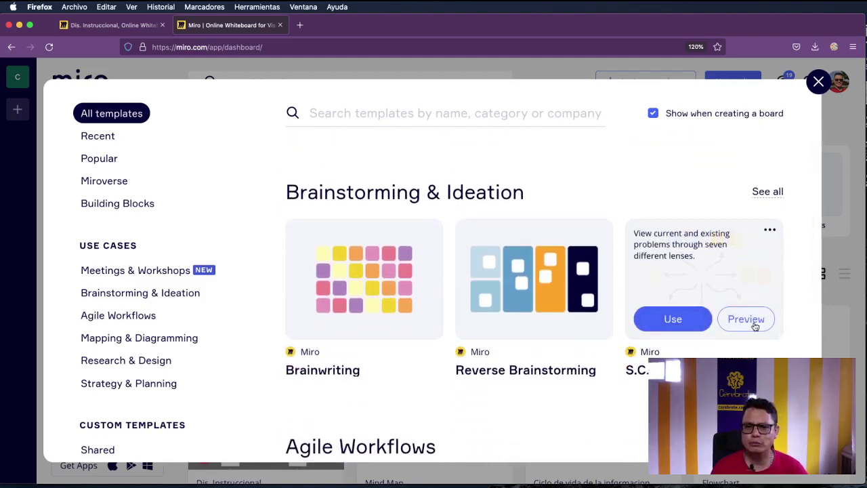
# Preview Deloitte's The Way We Work template from Meetings & Workshops and look over its frames
pyautogui.scroll(3, 756, 326)
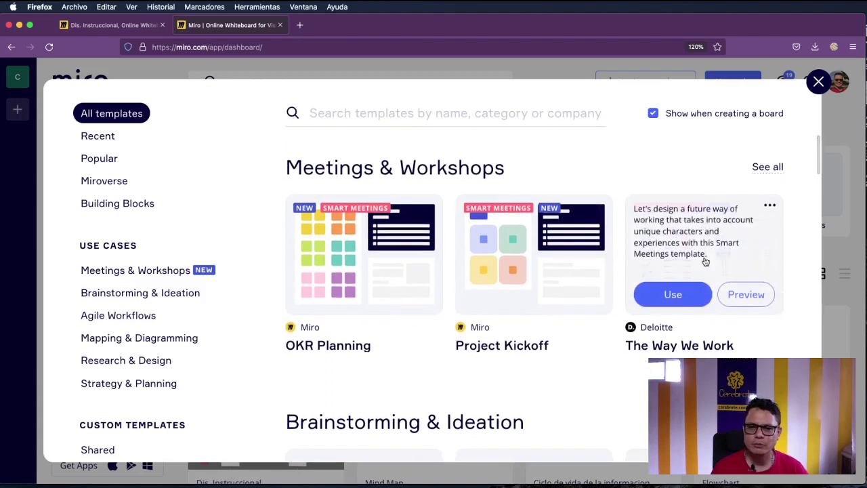
pyautogui.click(746, 294)
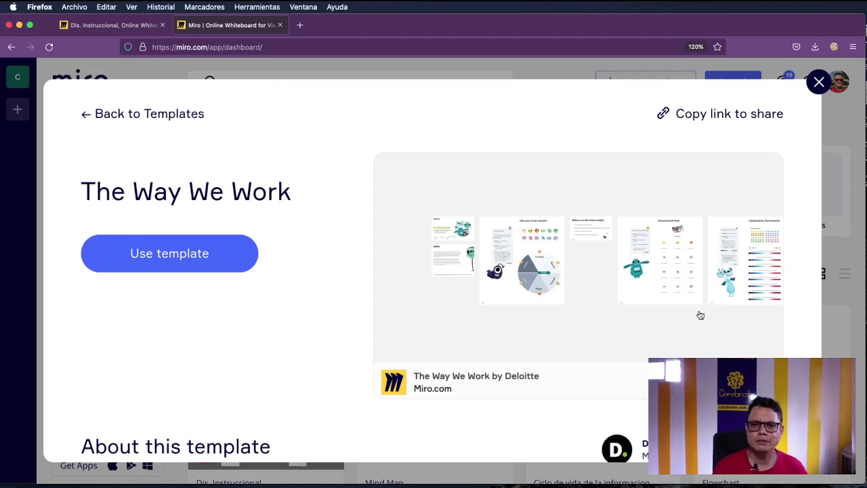
pyautogui.moveTo(698, 314); pyautogui.dragTo(752, 308)
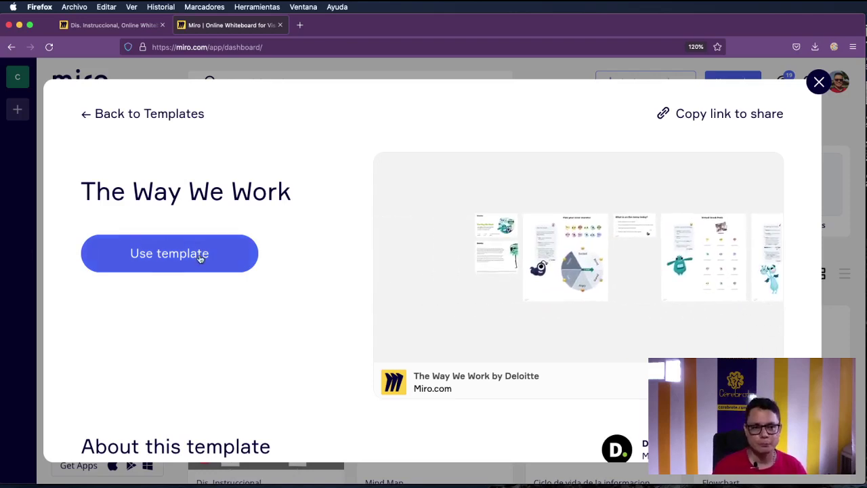
# Return to the template gallery, preview the S.C.A.M.P.E.R. template from Brainstorming & Ideation, and create a shared board from it
pyautogui.click(87, 113)
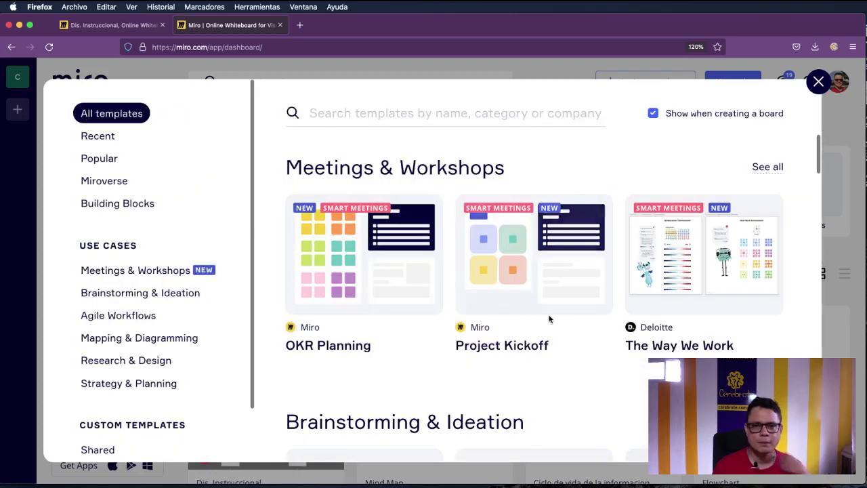
pyautogui.scroll(-5, 547, 316)
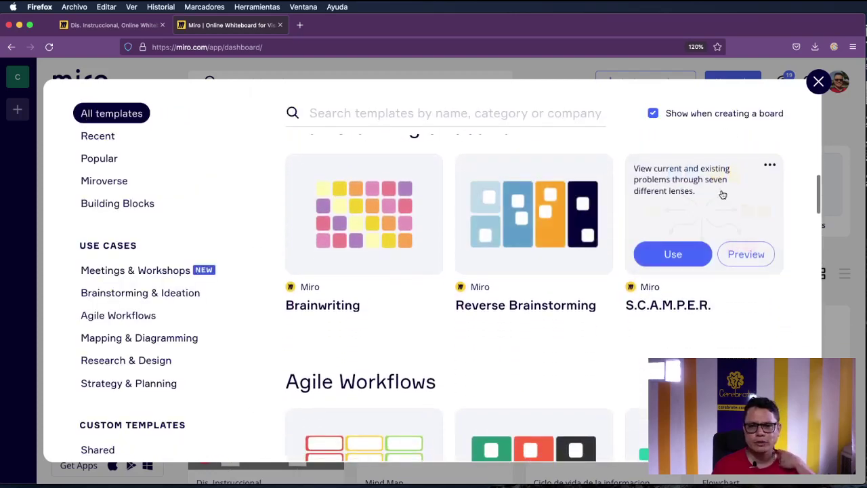
pyautogui.click(724, 198)
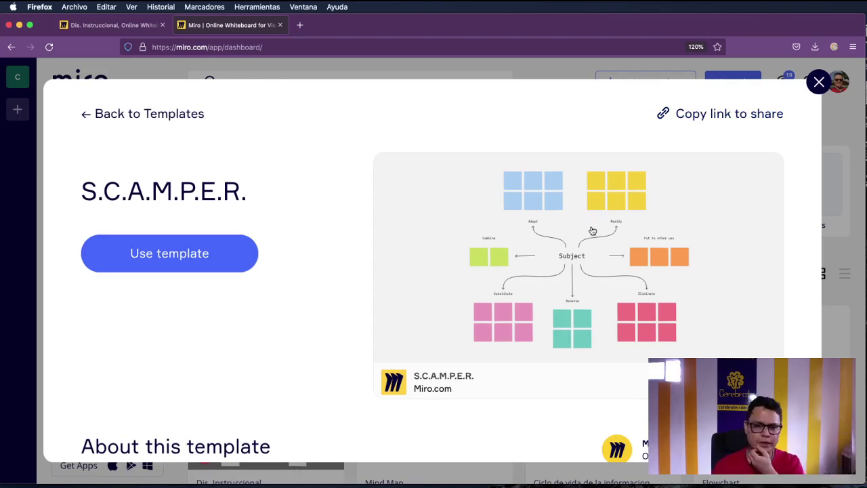
pyautogui.click(162, 255)
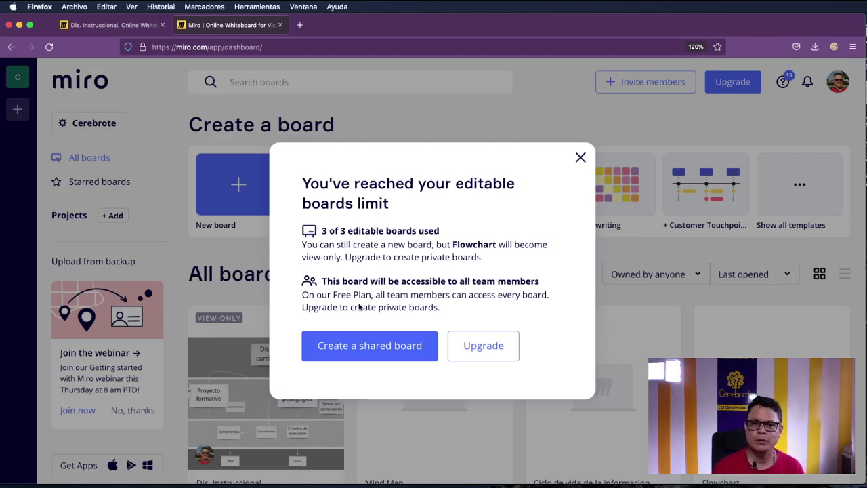
pyautogui.click(383, 352)
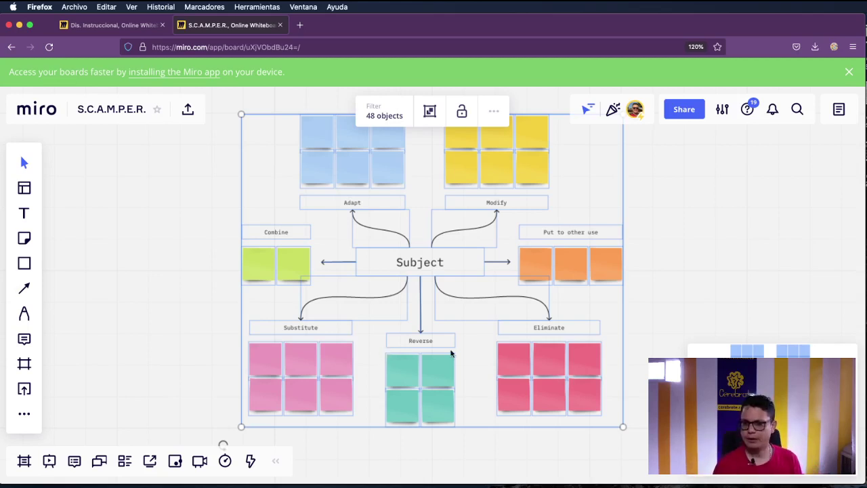
pyautogui.press('super+Tab')
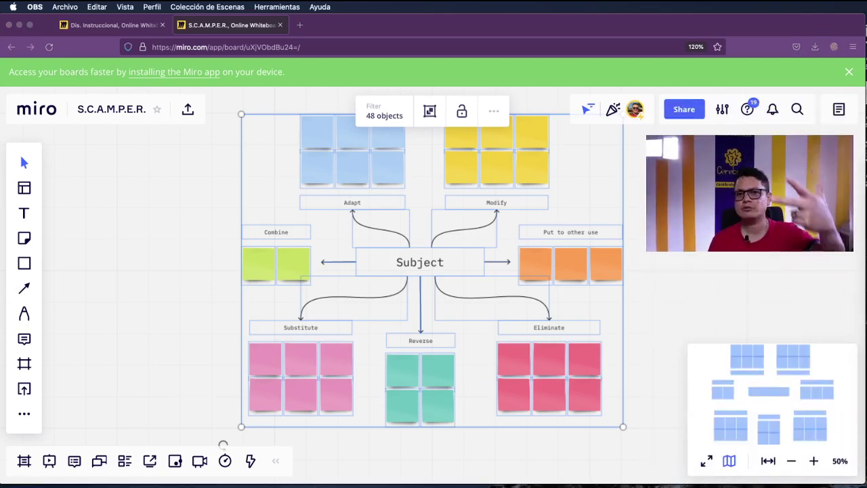
pyautogui.press('super+Tab')
# Deselect all the template objects on the S.C.A.M.P.E.R. board
pyautogui.scroll(2, 427, 270)
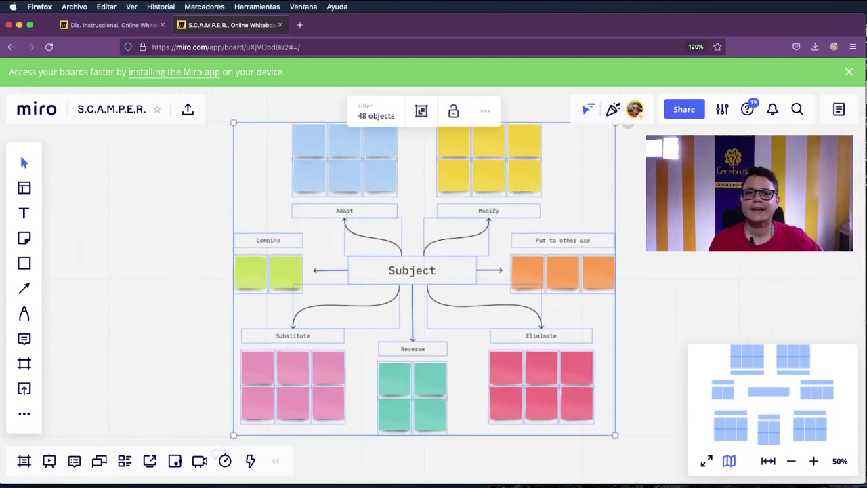
pyautogui.scroll(1, 427, 284)
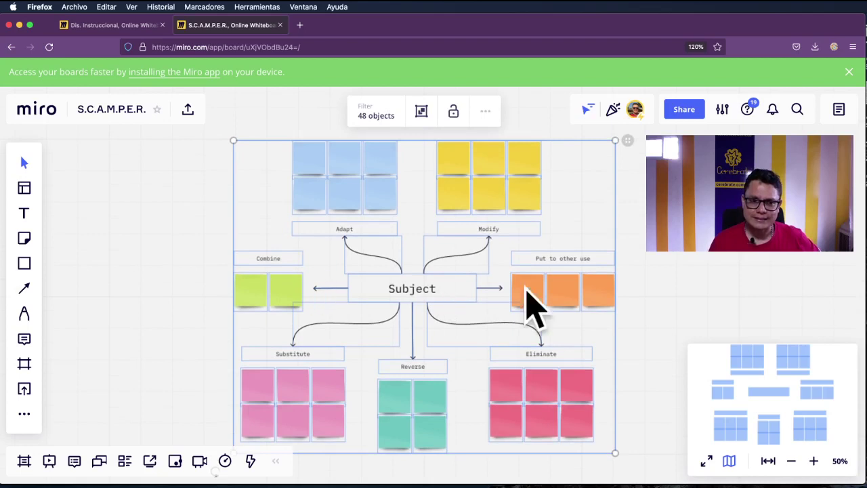
pyautogui.press('Escape')
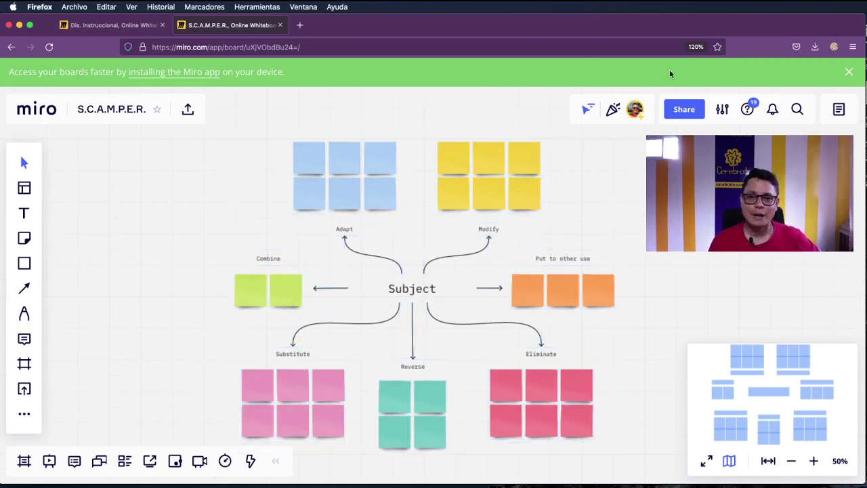
# Mark the creation toolbar, the empty canvas and the blue Adapt notes with straight magenta annotation lines, and clear and exit the overlay
pyautogui.click(834, 47)
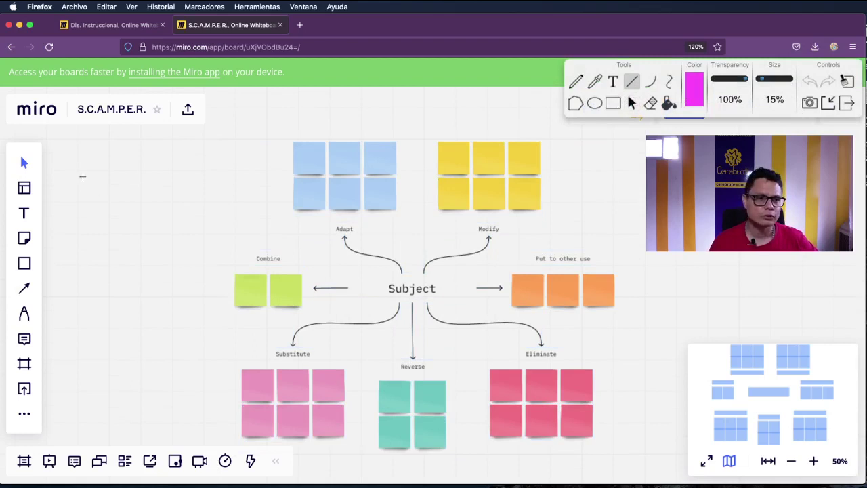
pyautogui.moveTo(67, 155); pyautogui.dragTo(63, 223)
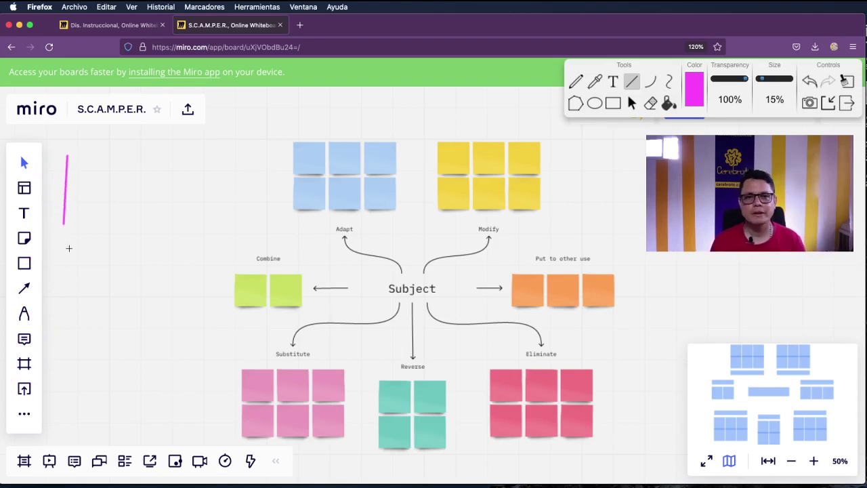
pyautogui.moveTo(213, 195); pyautogui.dragTo(256, 202)
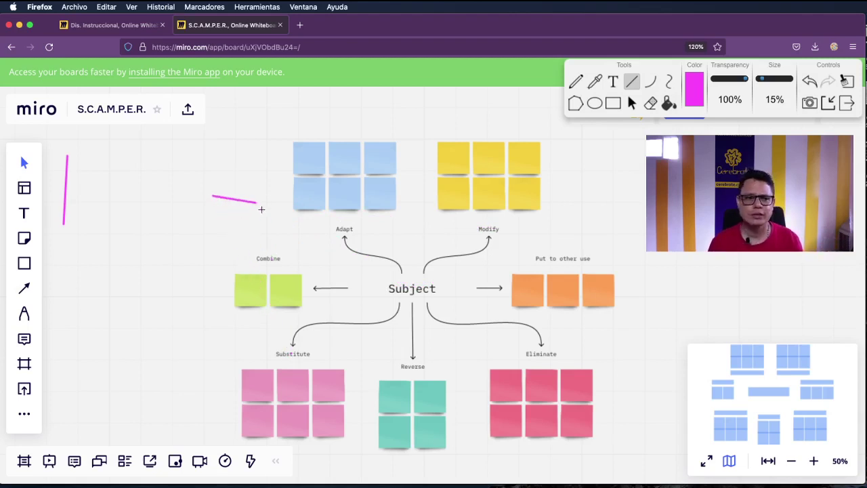
pyautogui.moveTo(263, 158); pyautogui.dragTo(285, 157)
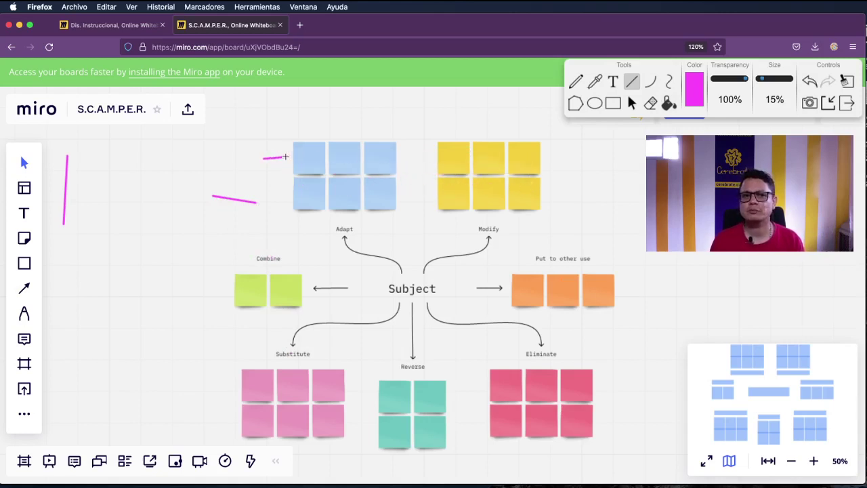
pyautogui.click(847, 81)
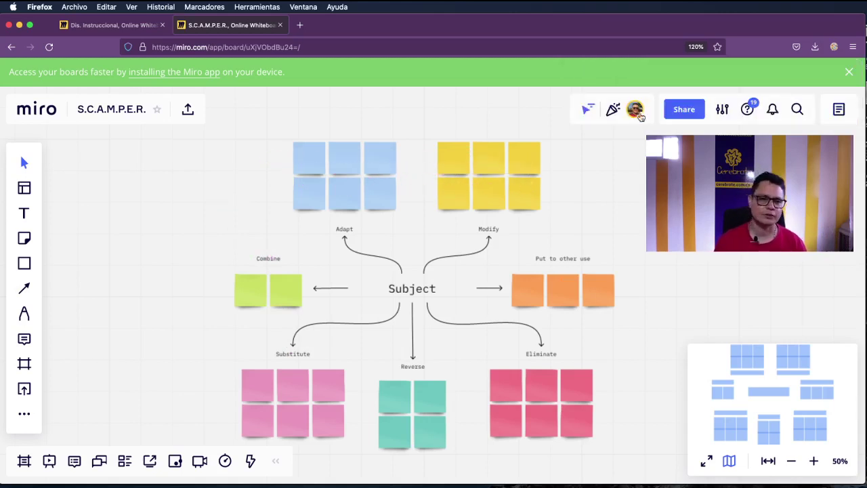